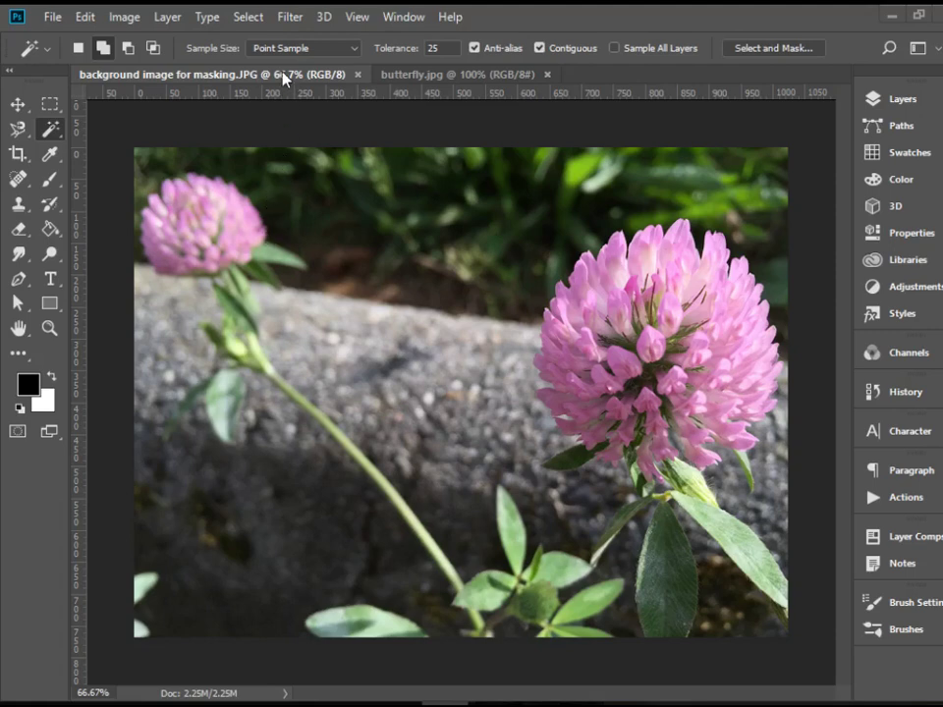
Compare the butterfly.jpg and clover photos, leaving butterfly.jpg displayed
click(432, 76)
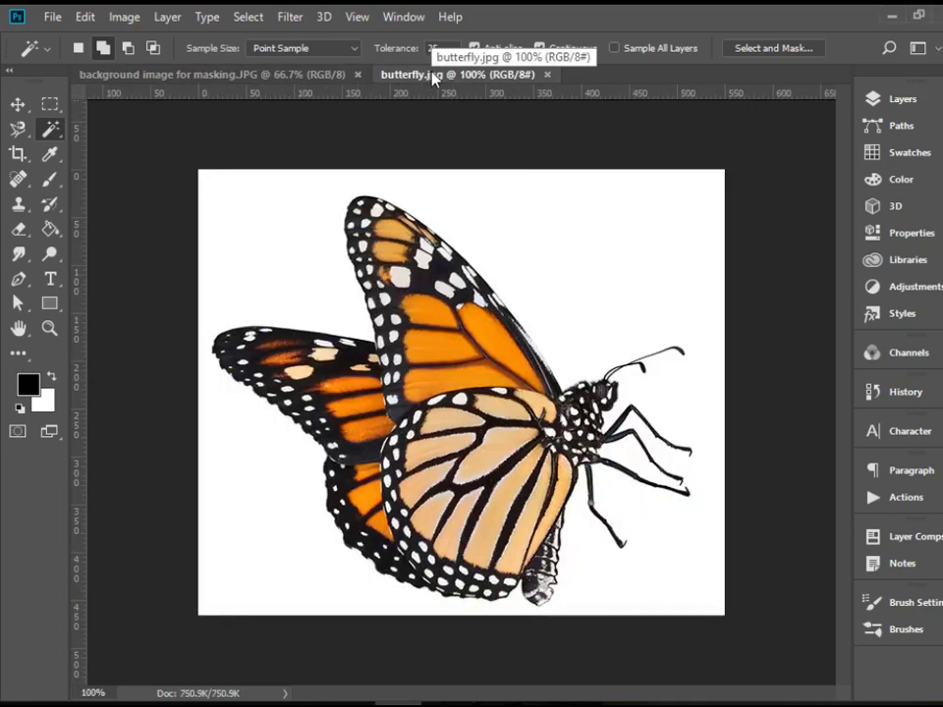
click(327, 83)
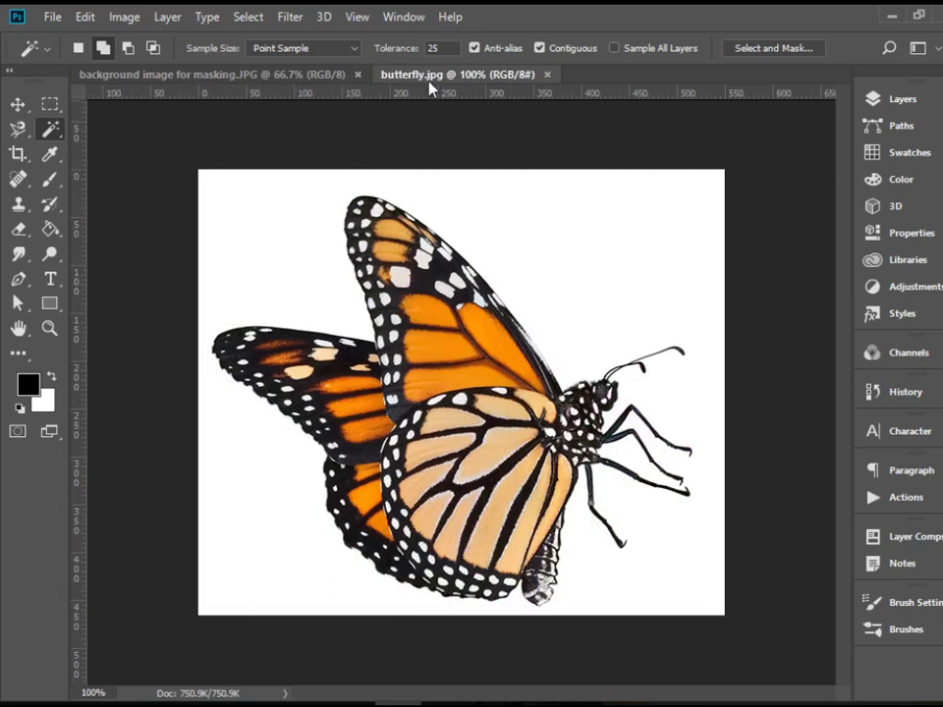
Arrange the two open photos side by side with Window > Arrange > 2-up Vertical
click(398, 17)
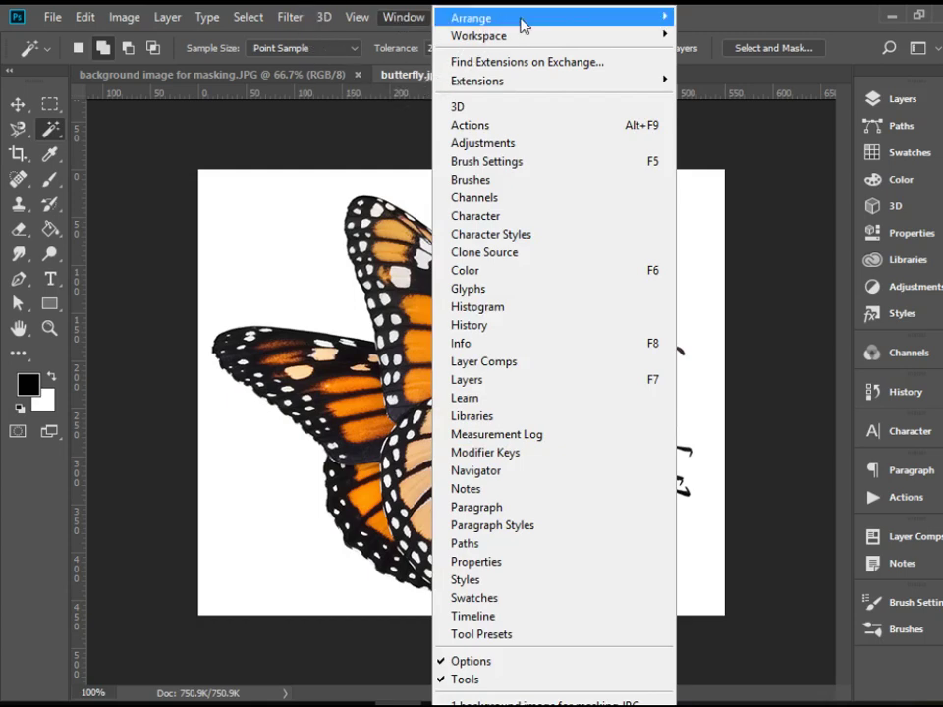
mouse_move(521, 24)
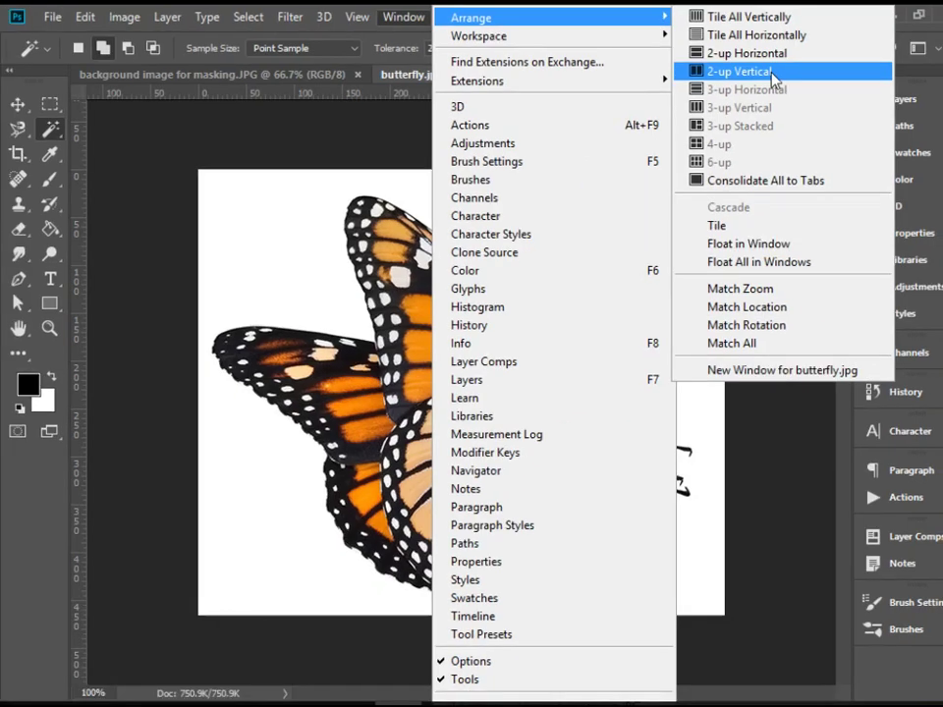
click(764, 102)
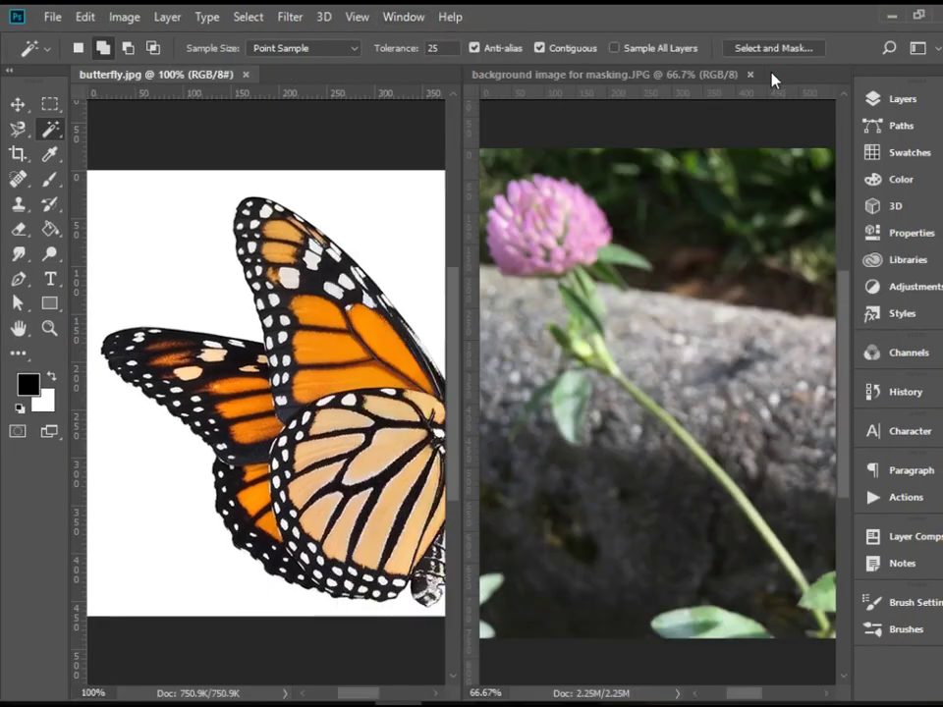
Drag the butterfly image with the Move tool into the clover photo as Layer 1
click(18, 104)
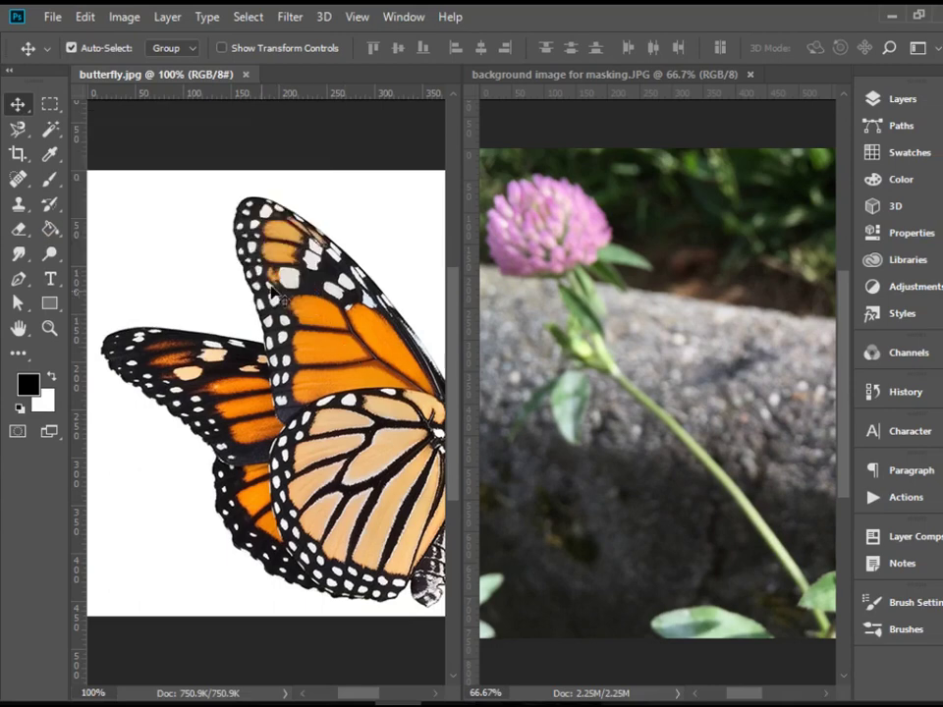
key(ctrl)
drag(301, 321, 550, 405)
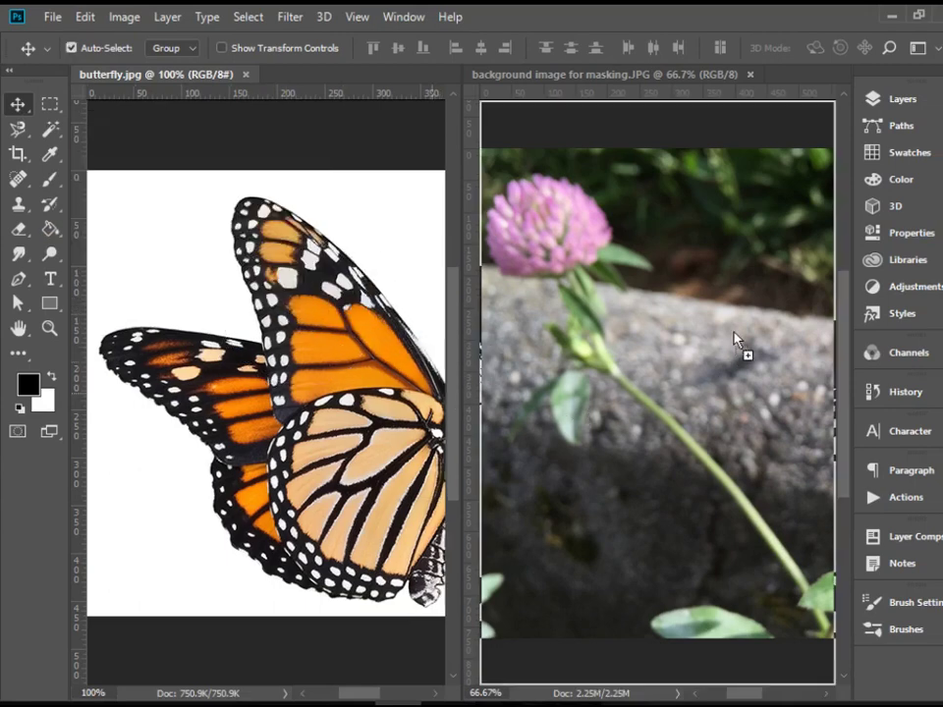
drag(735, 339, 738, 339)
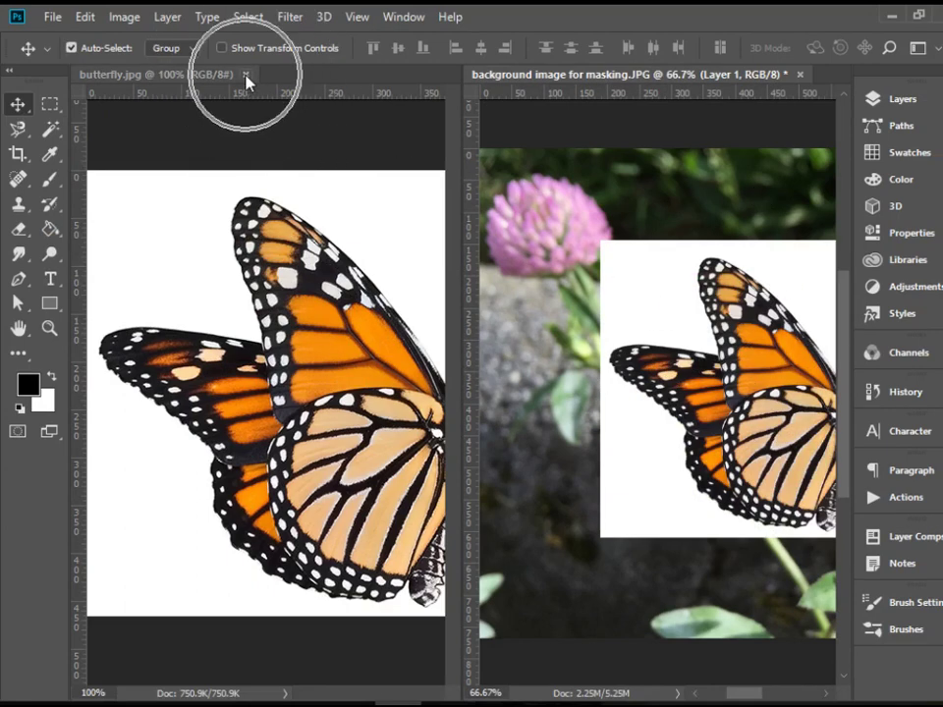
key(ctrl)
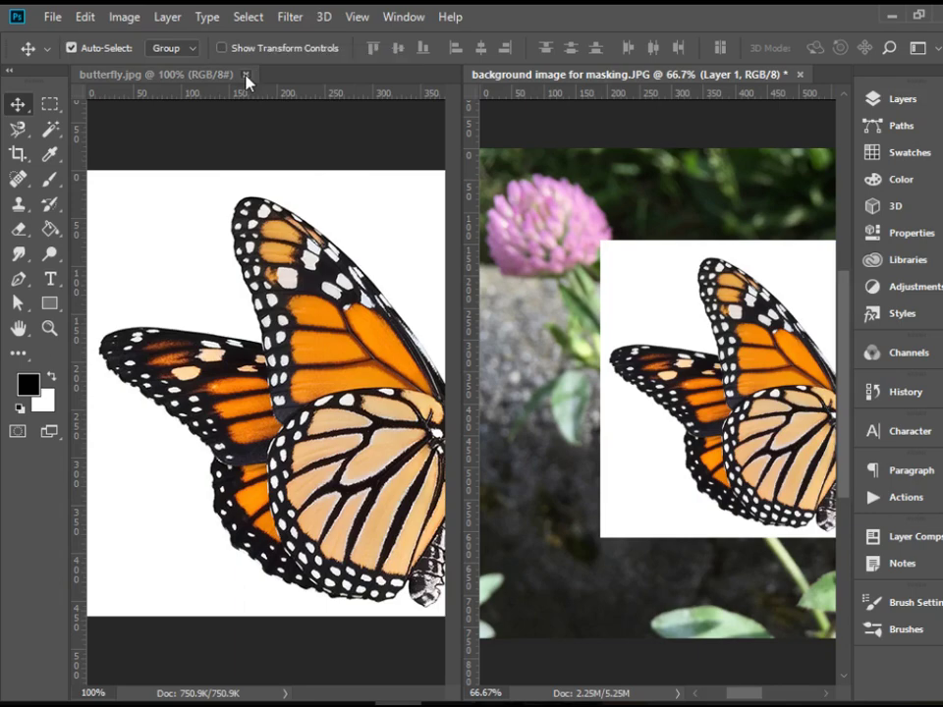
Close butterfly.jpg and move the butterfly layer up and to the right in the clover photo
click(246, 75)
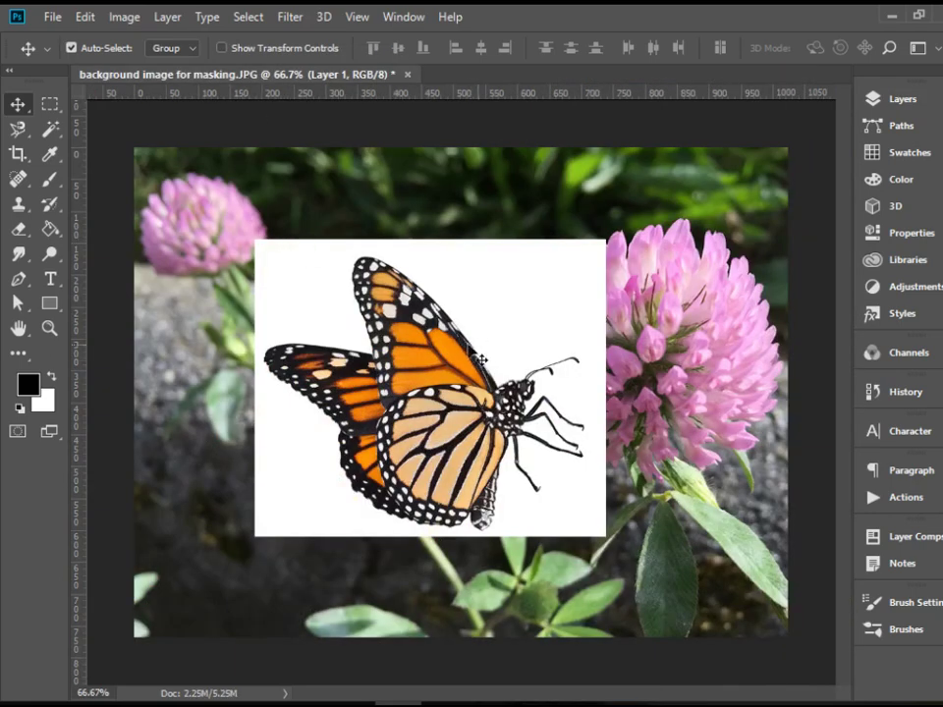
drag(495, 301, 567, 213)
mouse_move(521, 336)
mouse_down()
mouse_move(521, 350)
mouse_move(524, 324)
mouse_move(525, 336)
mouse_up()
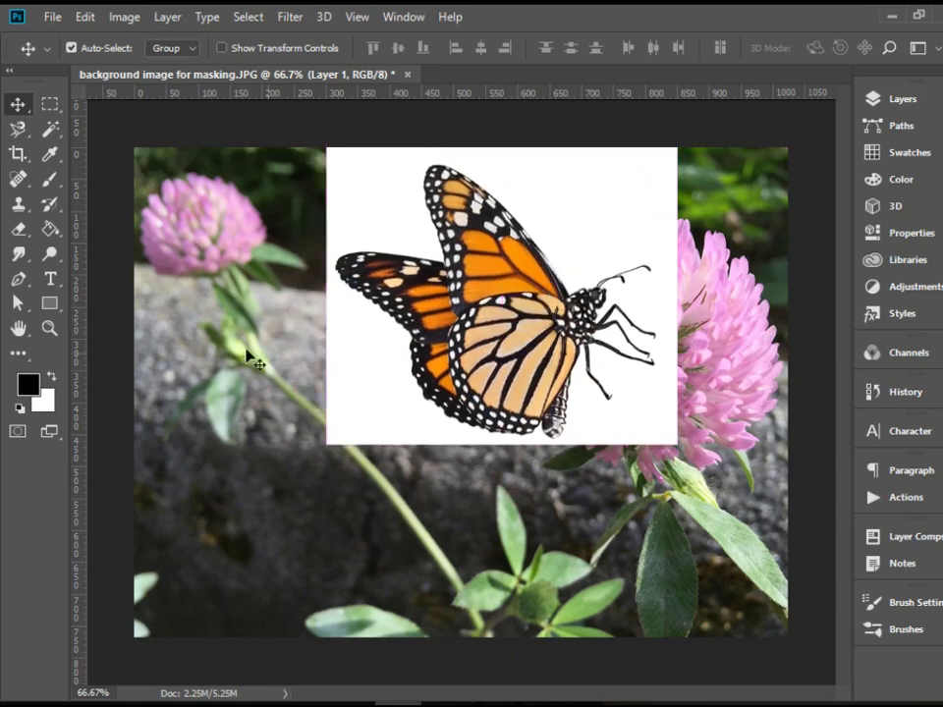
Select the white background around the butterfly with the Magic Wand
click(49, 129)
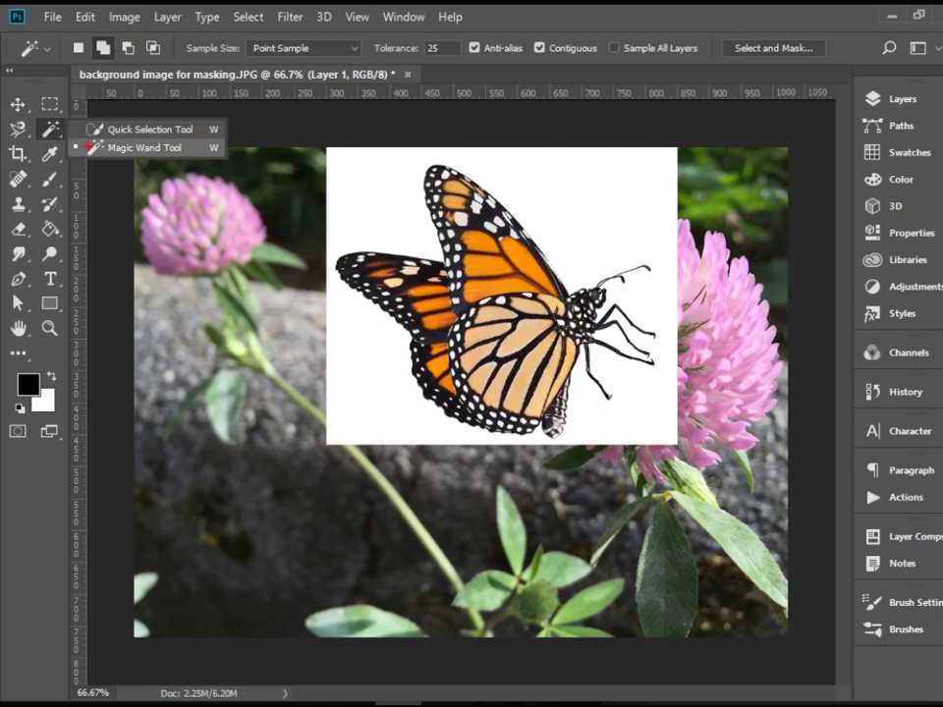
click(88, 147)
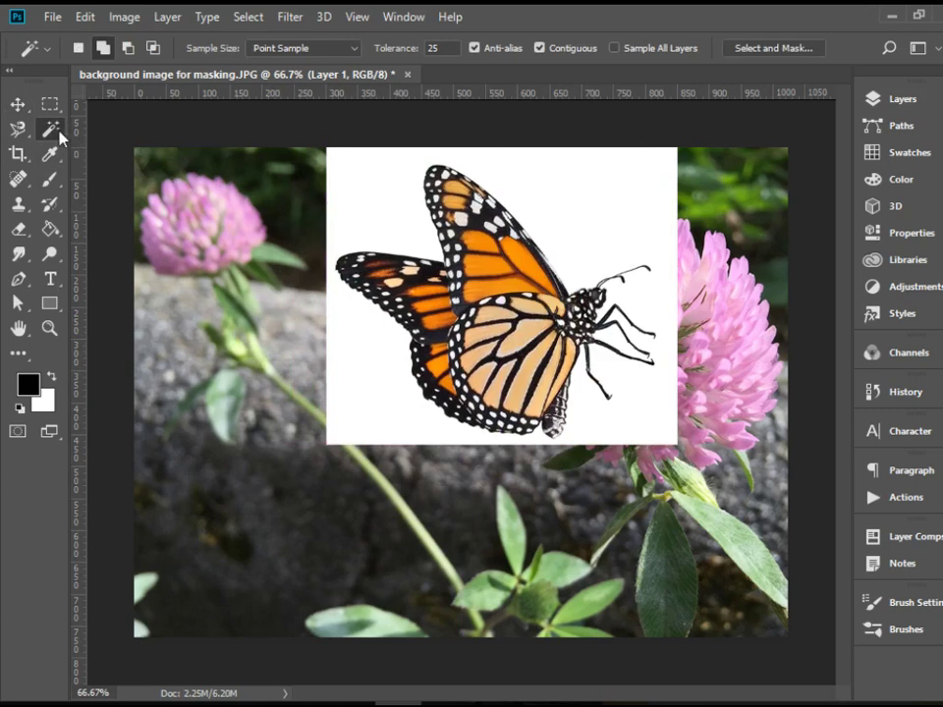
drag(61, 138, 90, 157)
click(371, 189)
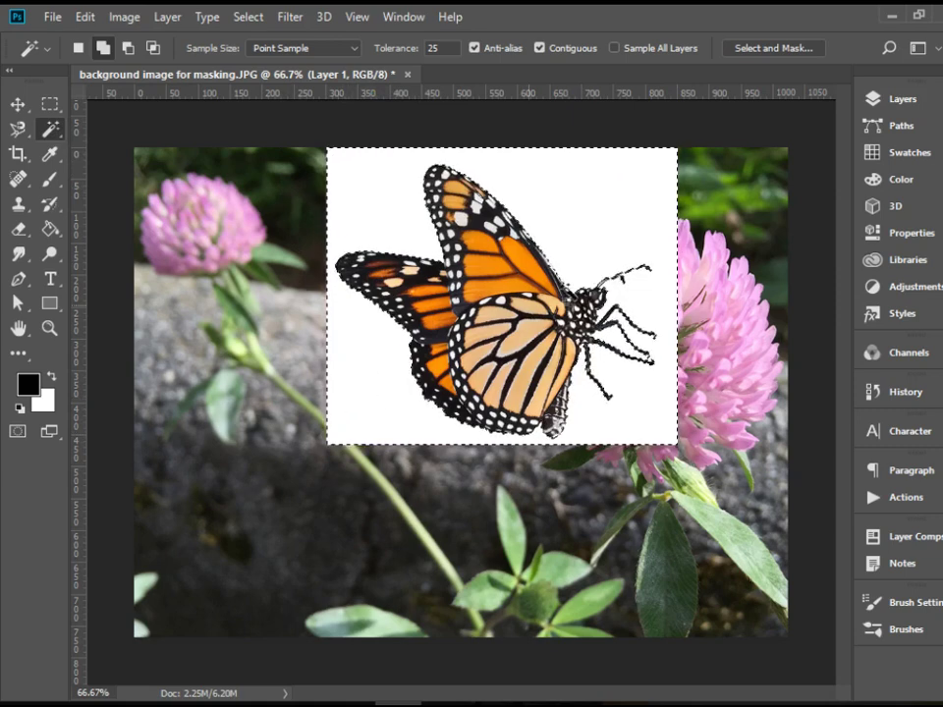
Rename Layer 1 to 'butterfly'
click(874, 100)
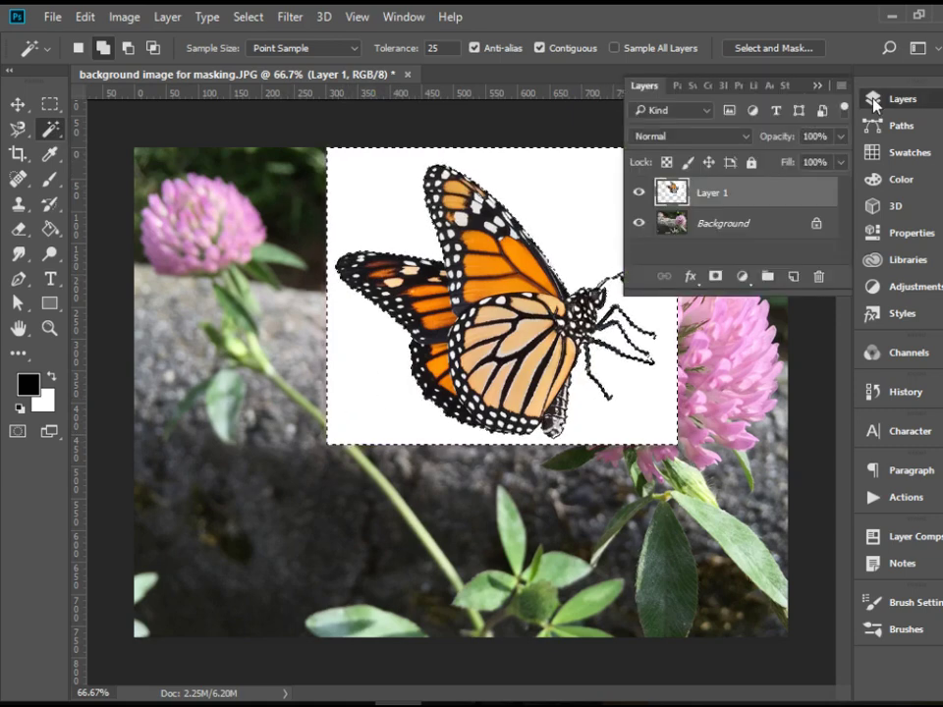
double_click(718, 192)
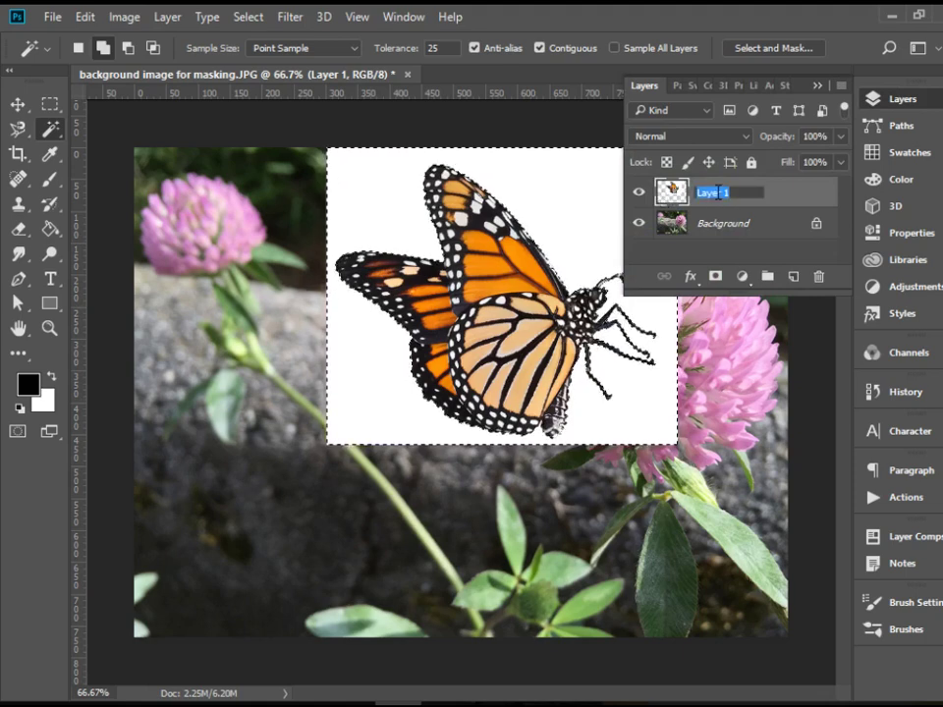
text(butterfly)
key(Return)
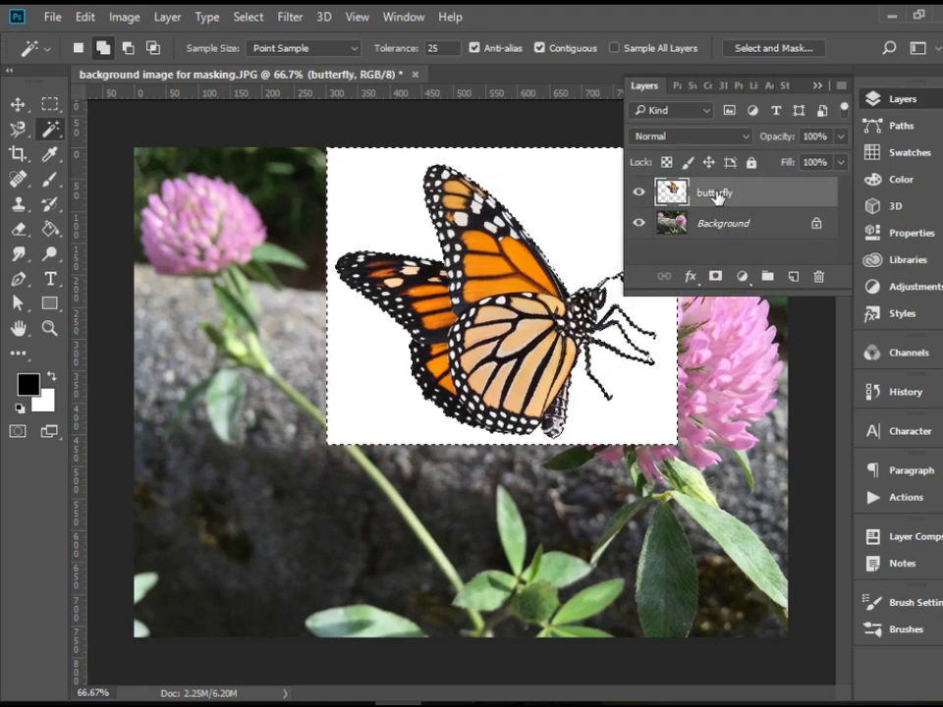
Try a layer mask from the white selection, then undo it because it hid the butterfly
click(720, 279)
alt+click(709, 269)
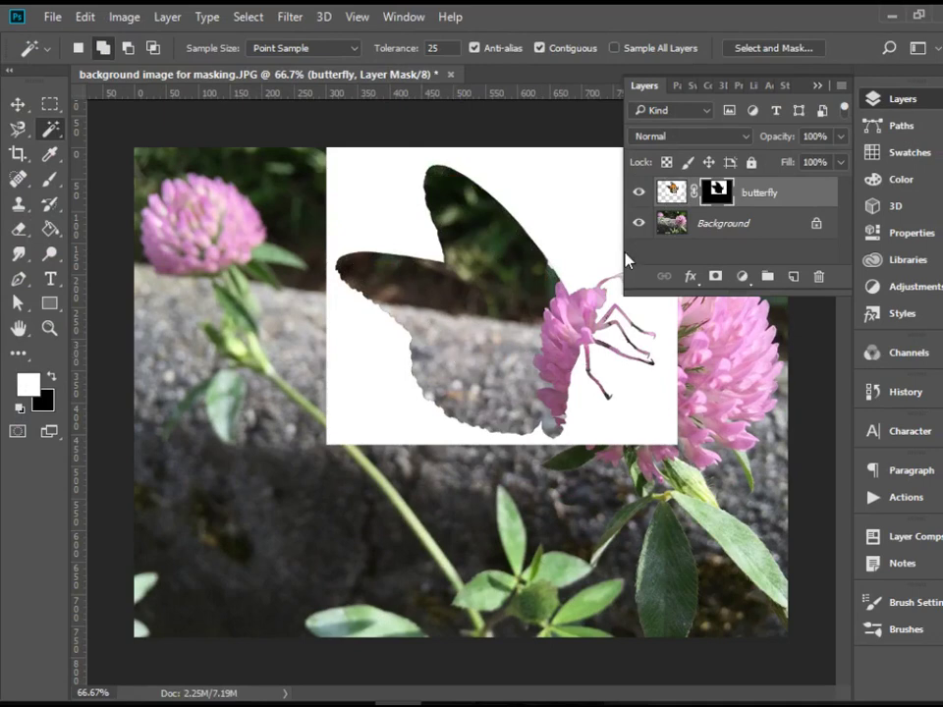
key(ctrl+z)
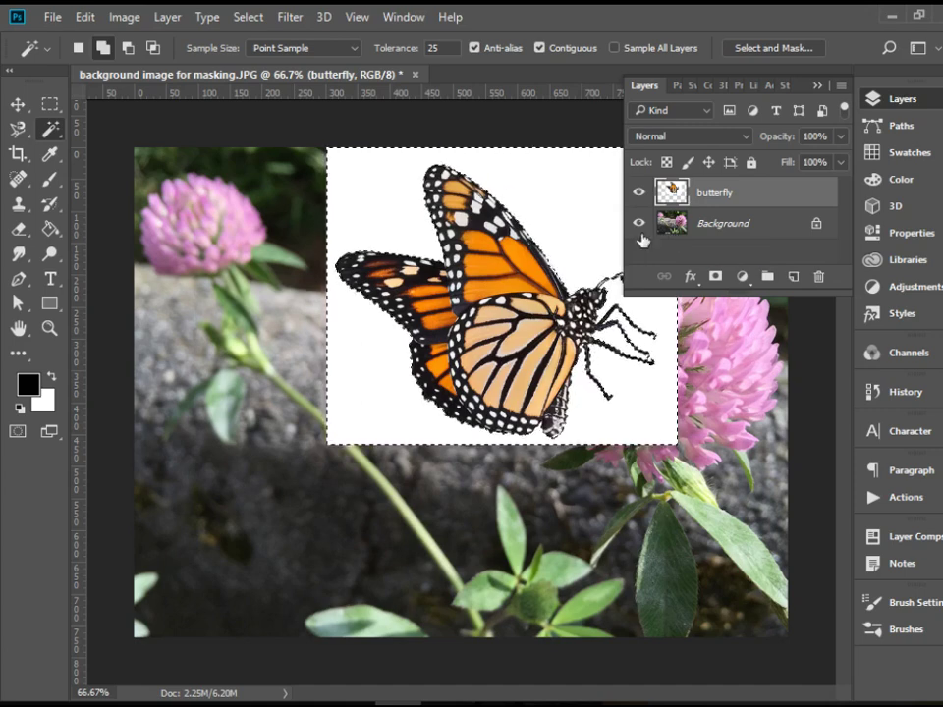
Invert the selection to the butterfly and add a layer mask hiding the white background
click(249, 17)
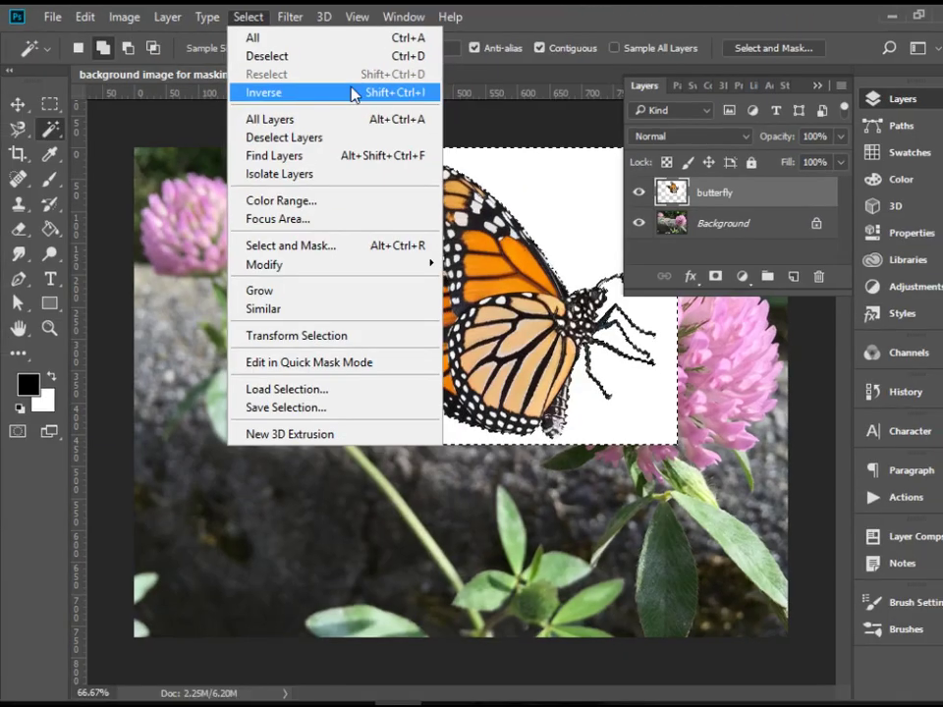
click(353, 93)
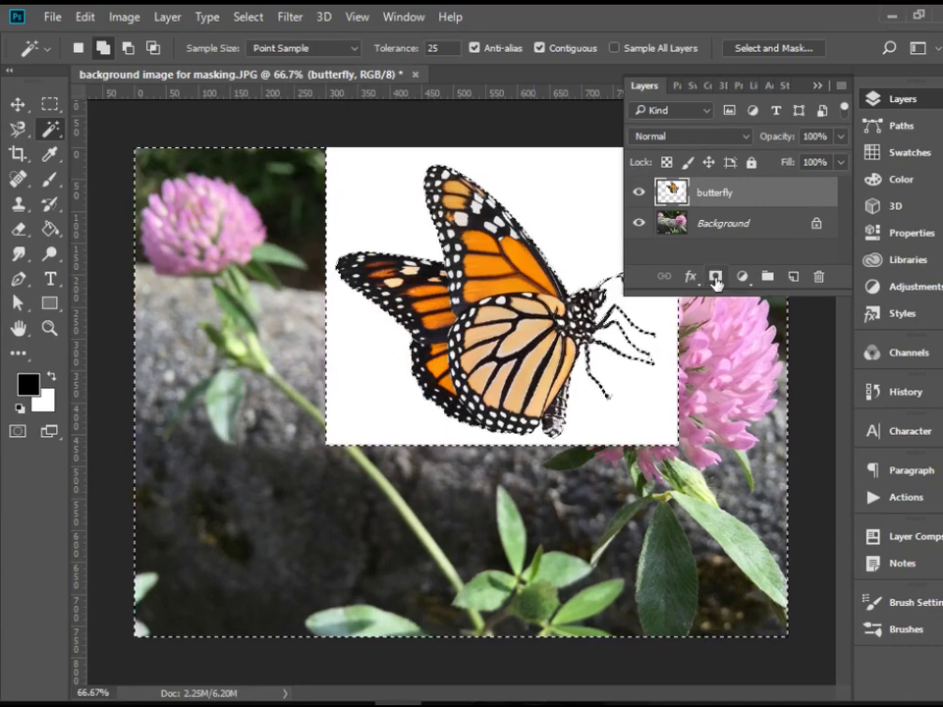
click(716, 278)
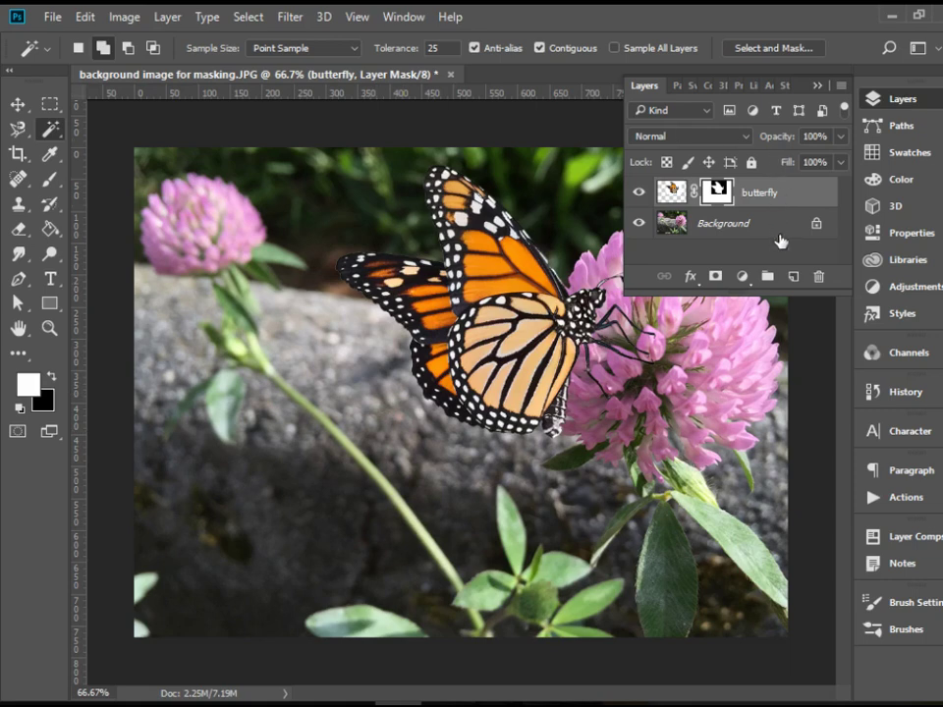
click(893, 108)
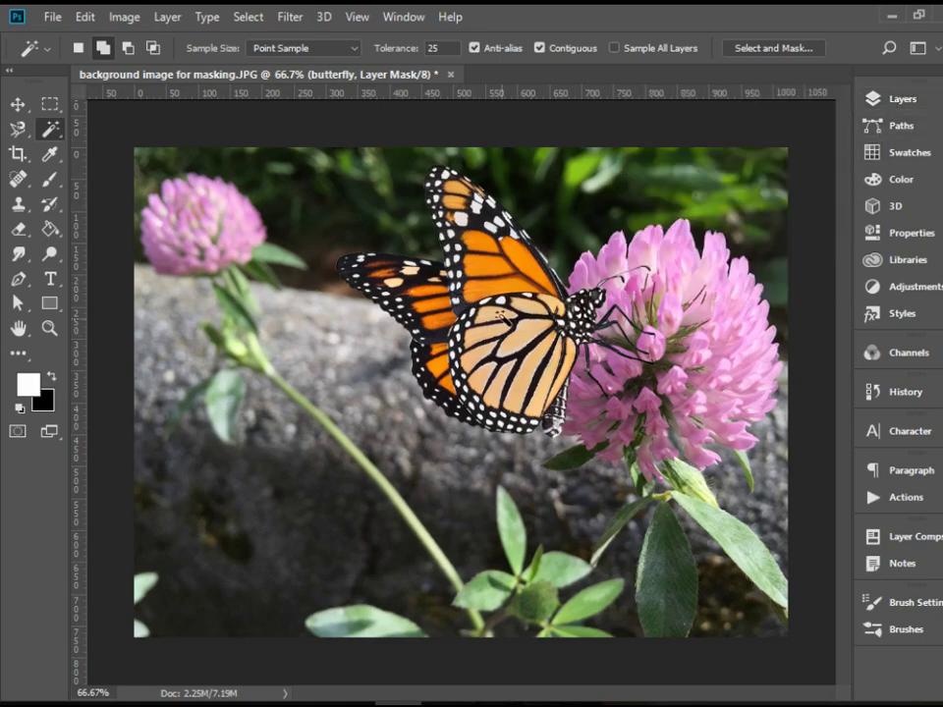
Scale the butterfly to about 64%, rotate it 16° clockwise, and perch it on the clover flower
key(ctrl+t)
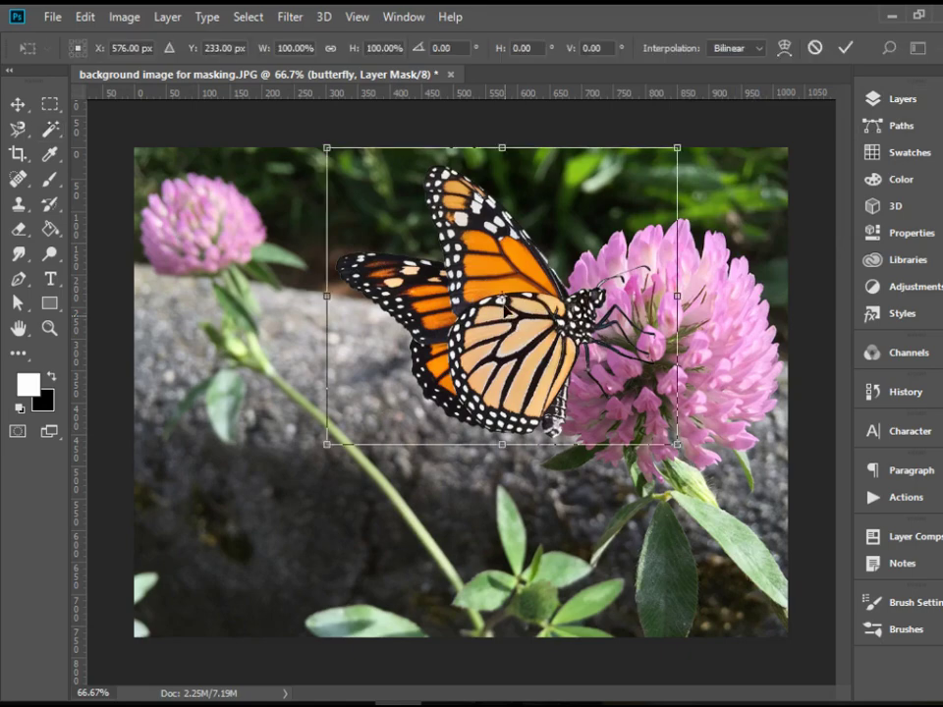
drag(332, 153, 458, 247)
drag(556, 337, 544, 293)
drag(663, 420, 625, 417)
drag(558, 313, 562, 268)
key(Return)
key(w)
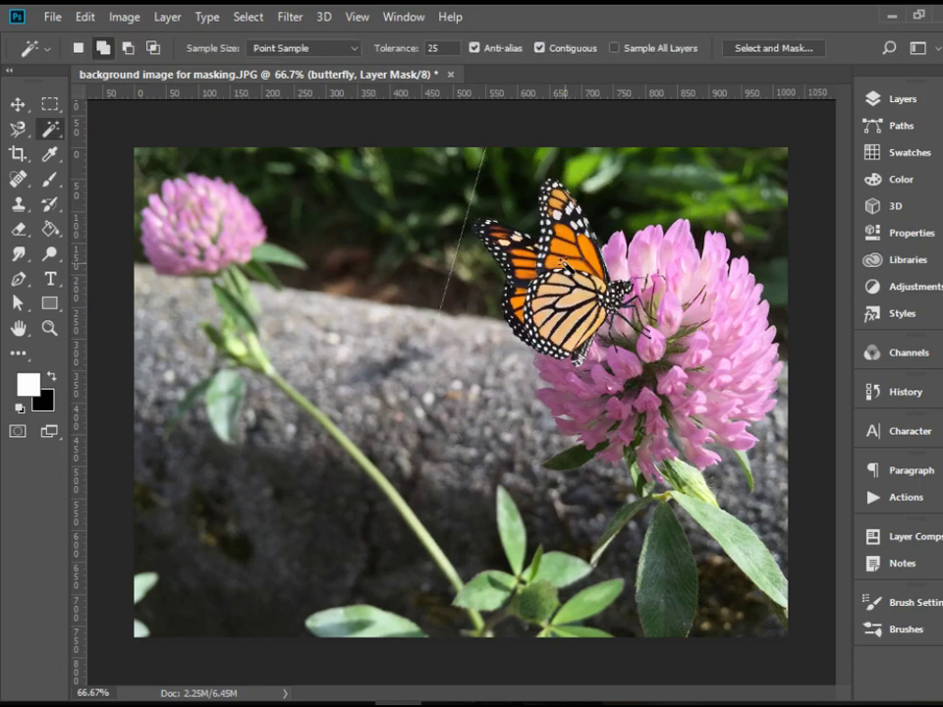
Zoom in to inspect the stray line left of the butterfly, then zoom back out
click(22, 329)
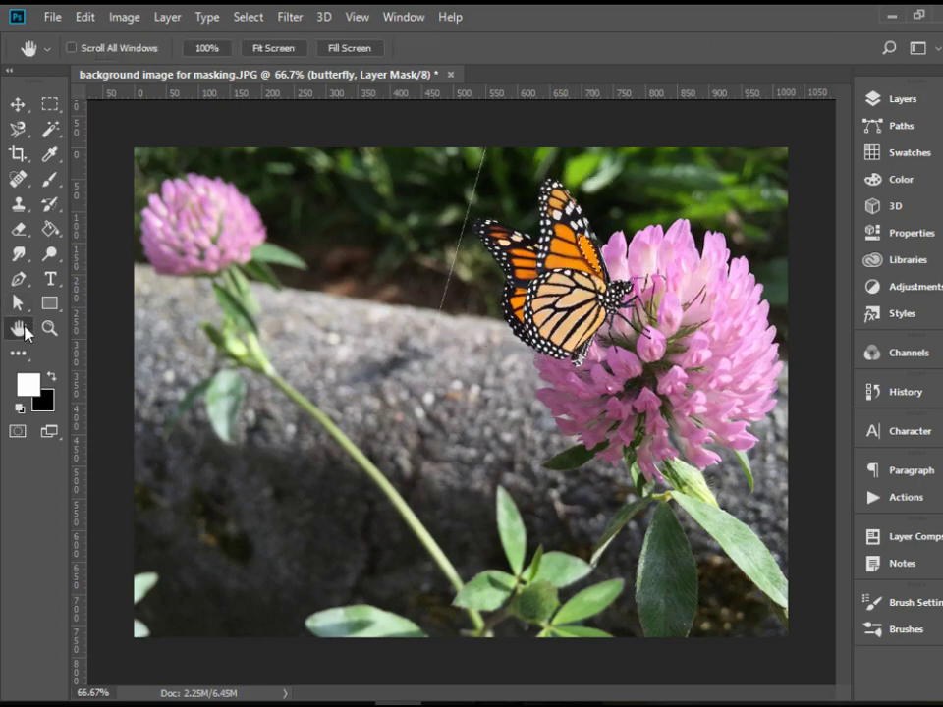
click(49, 327)
click(565, 284)
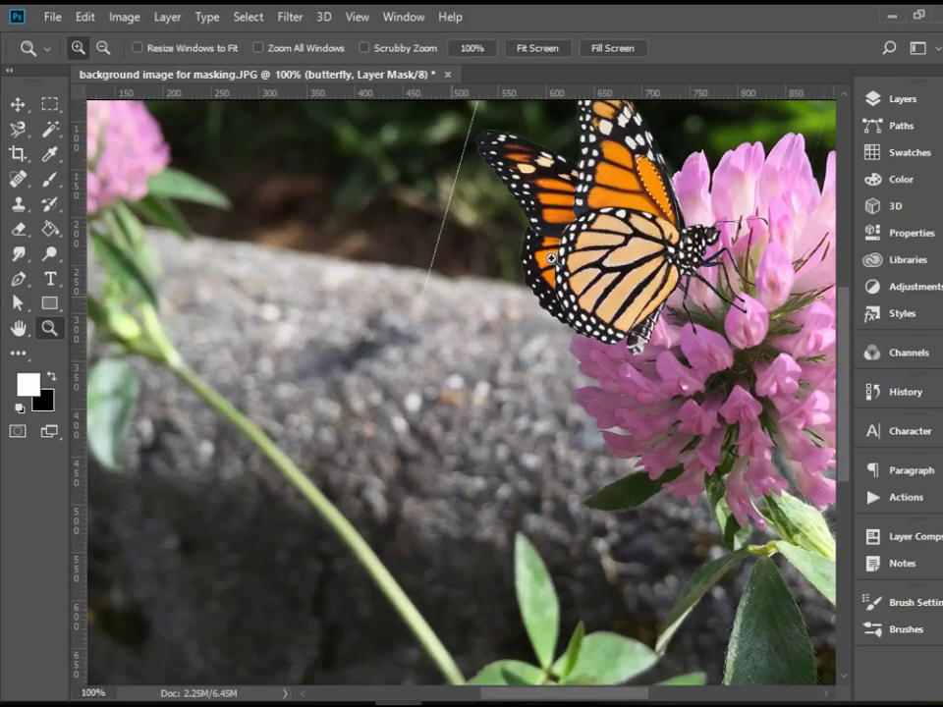
drag(665, 241, 572, 381)
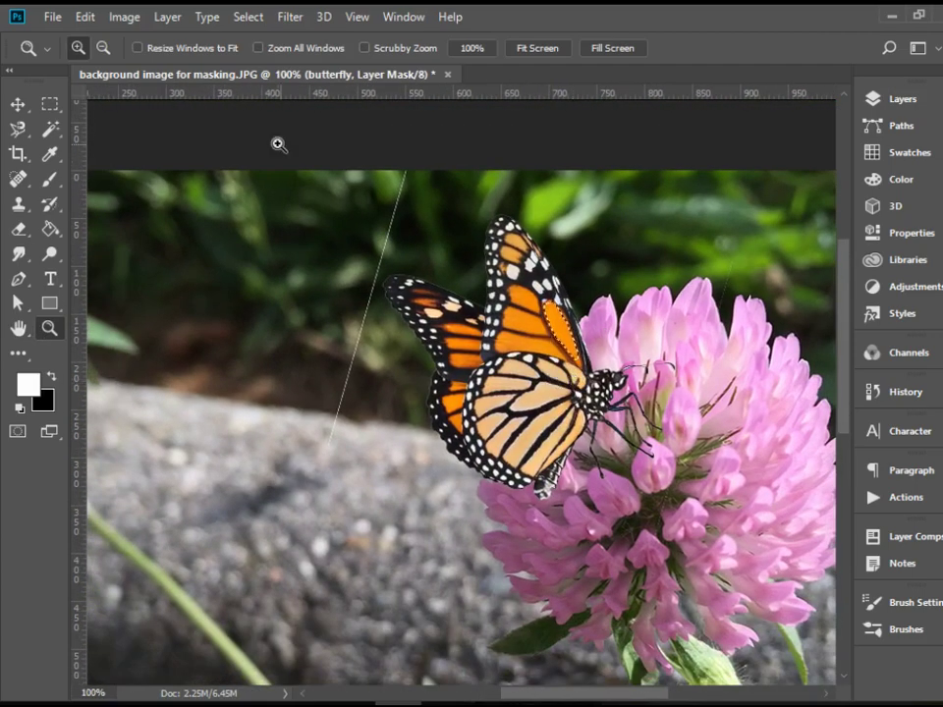
drag(257, 173, 459, 465)
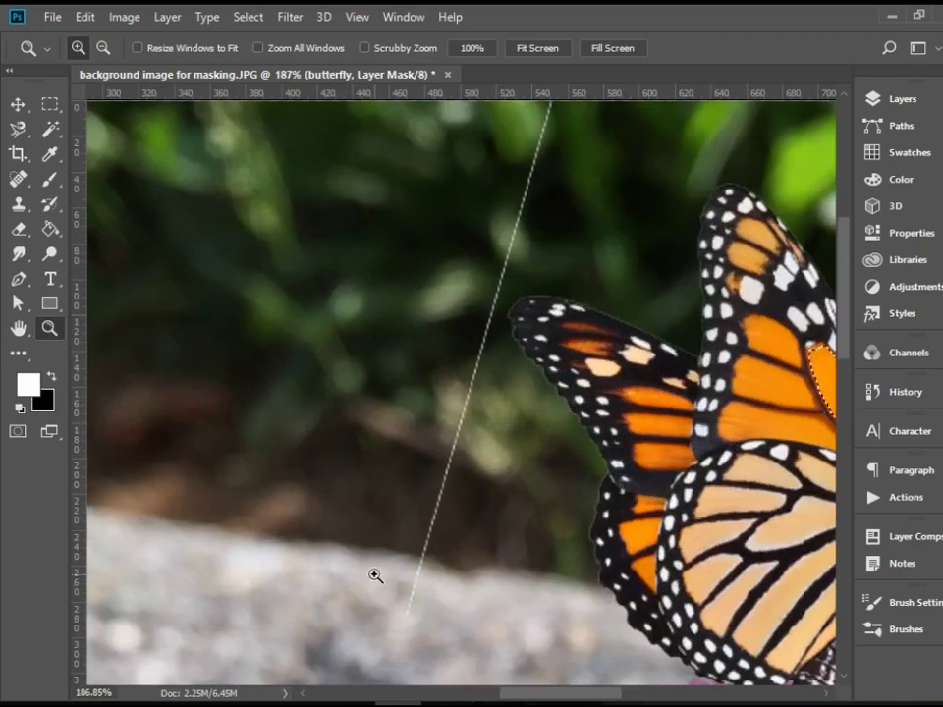
key(ctrl+minus)
key(ctrl+minus)
key(ctrl+minus)
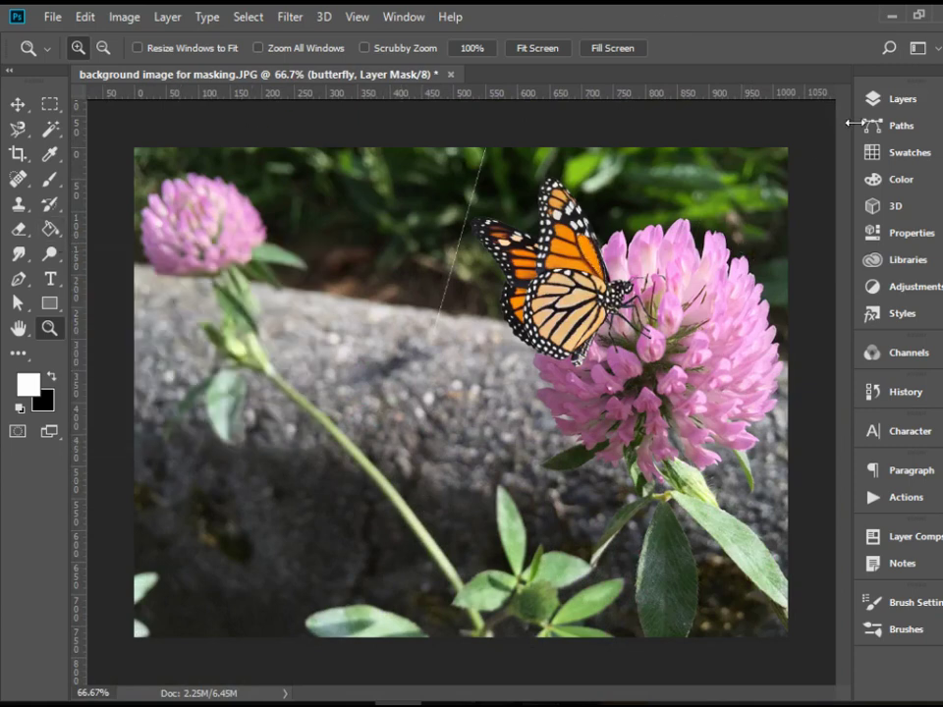
Target the butterfly layer's mask and make black the foreground colour
click(900, 104)
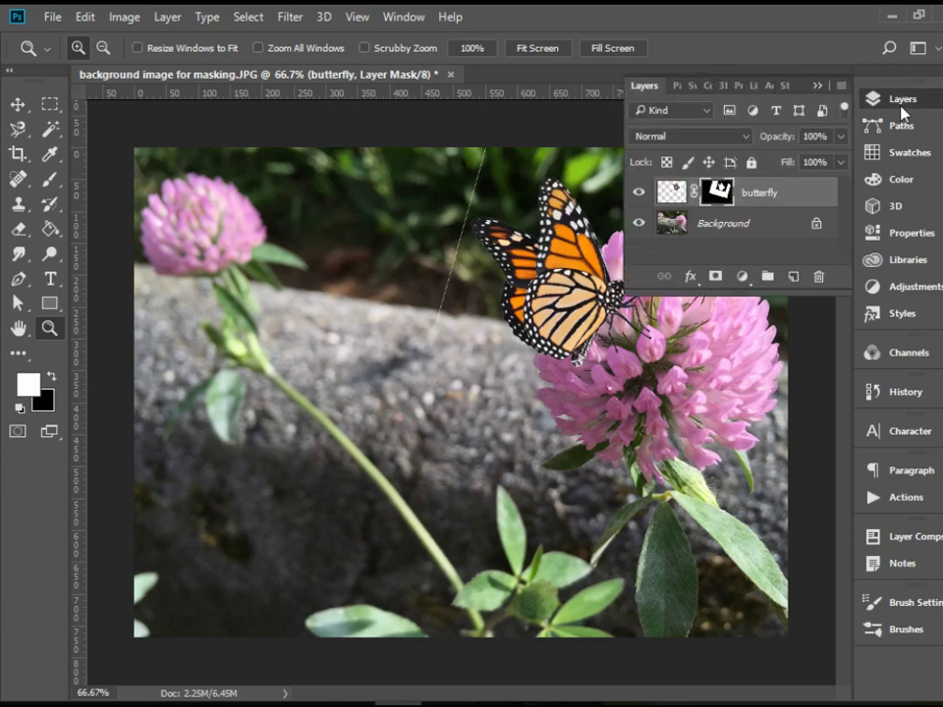
click(903, 112)
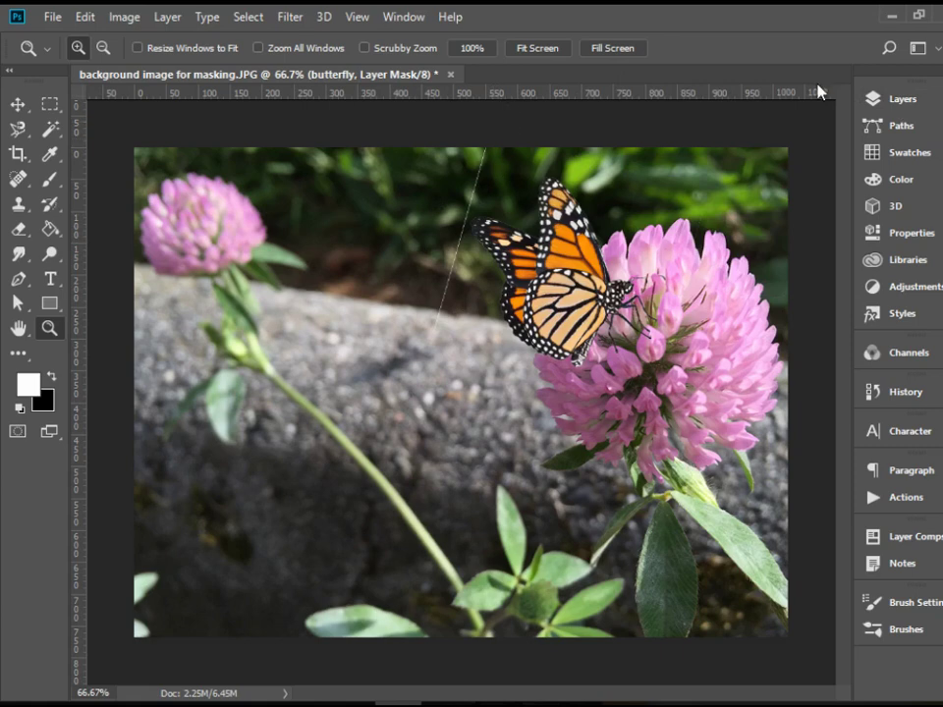
click(887, 99)
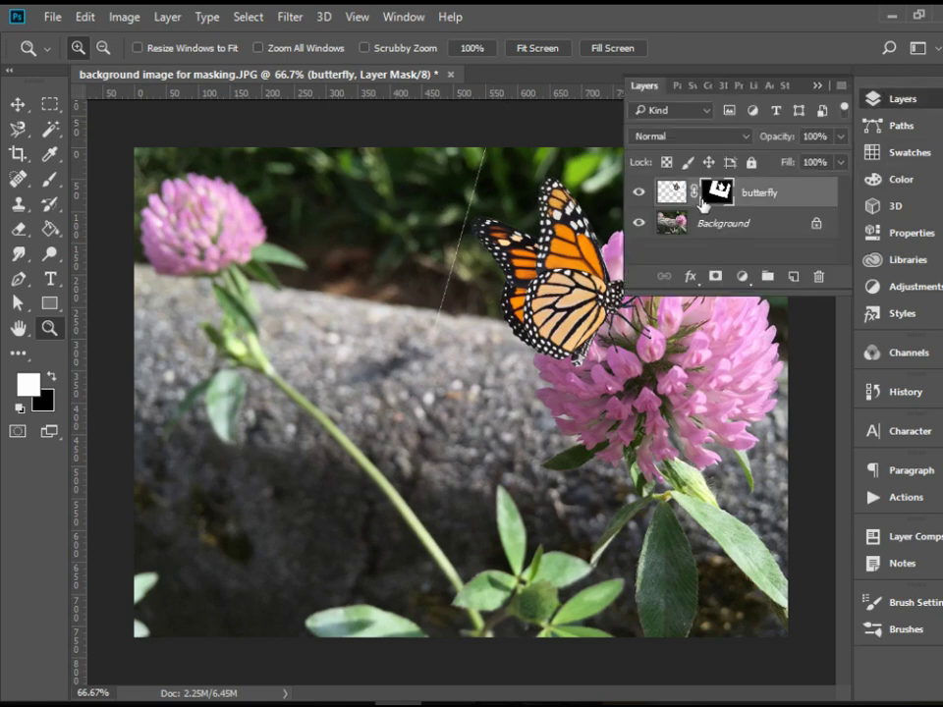
drag(720, 203, 552, 307)
click(52, 380)
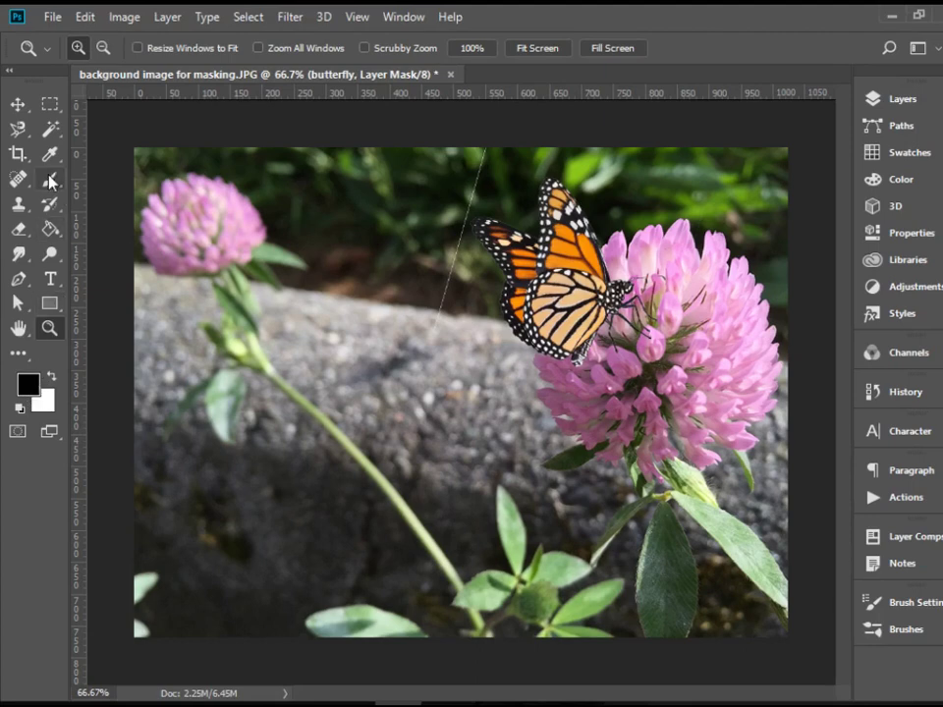
Brush black onto the mask to erase the stray line, then check the Layers panel
click(51, 180)
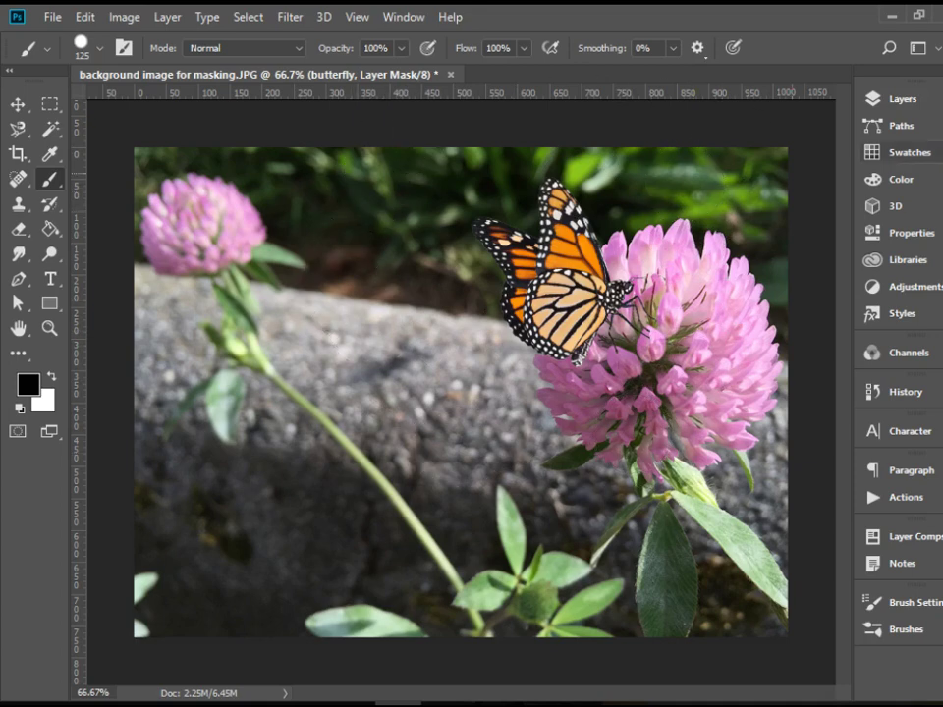
click(895, 98)
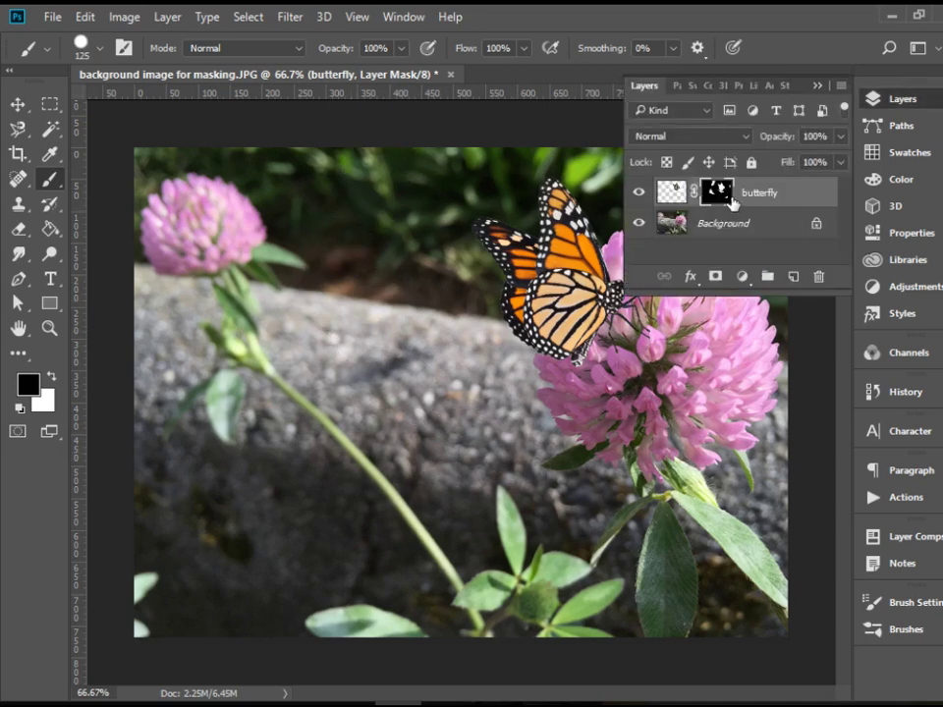
click(908, 106)
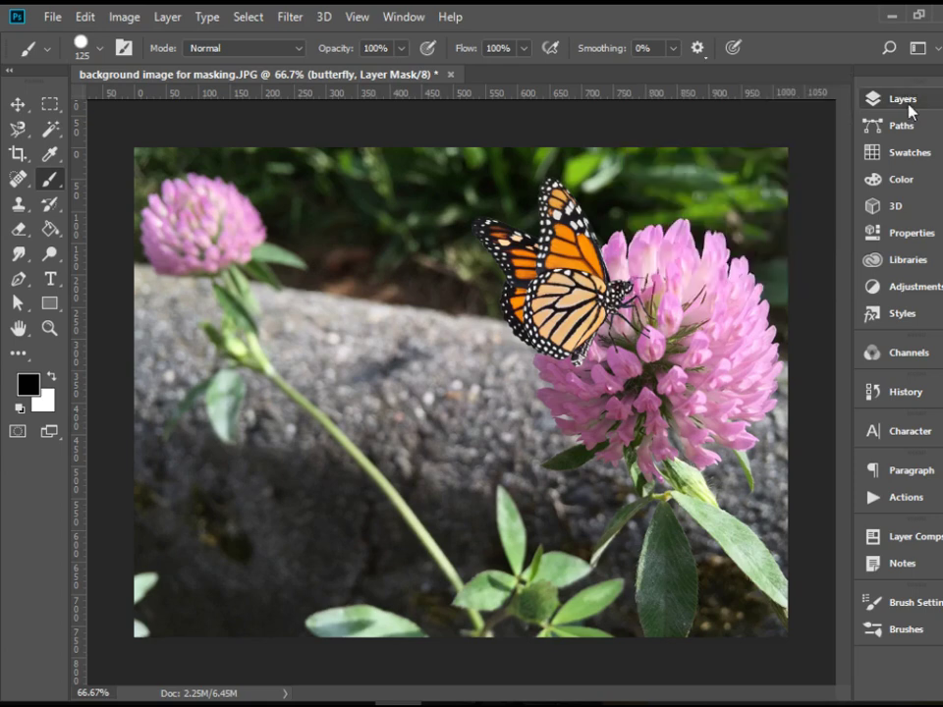